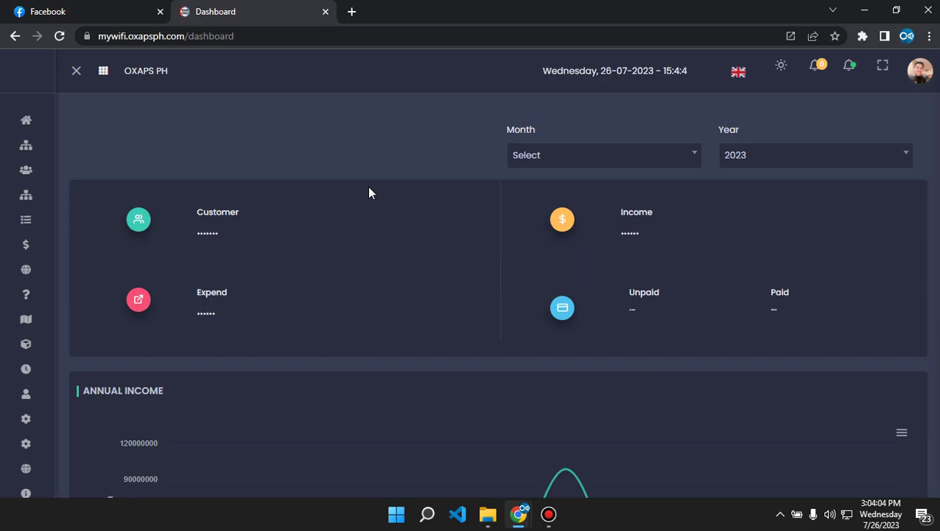
Step: Open the package list and compare the names and prices of the two last 10 Mbps Home Plan entries
mouse_move(26, 173)
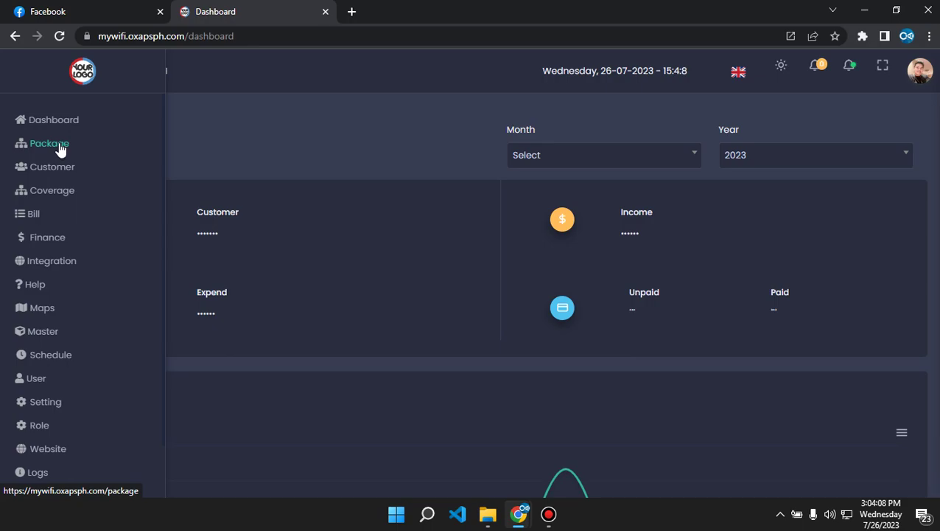
click(59, 150)
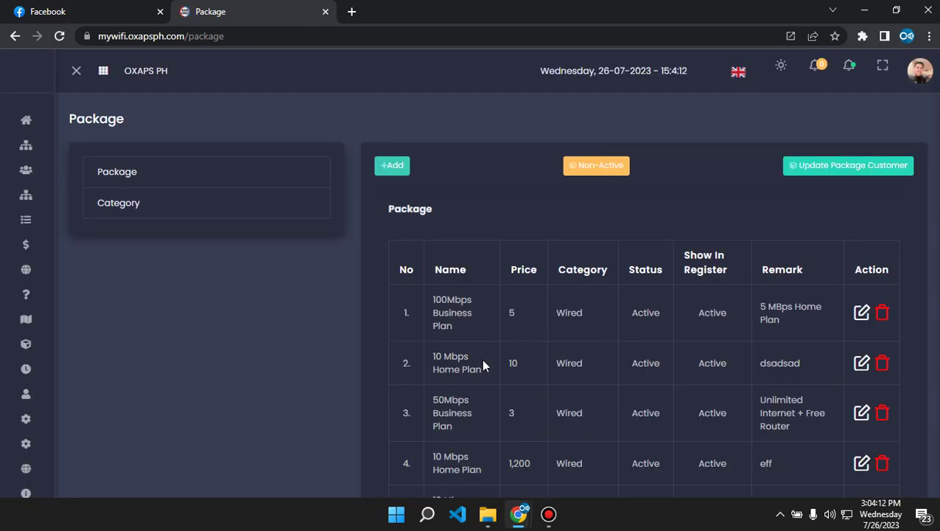
scroll(483, 364, down, 2)
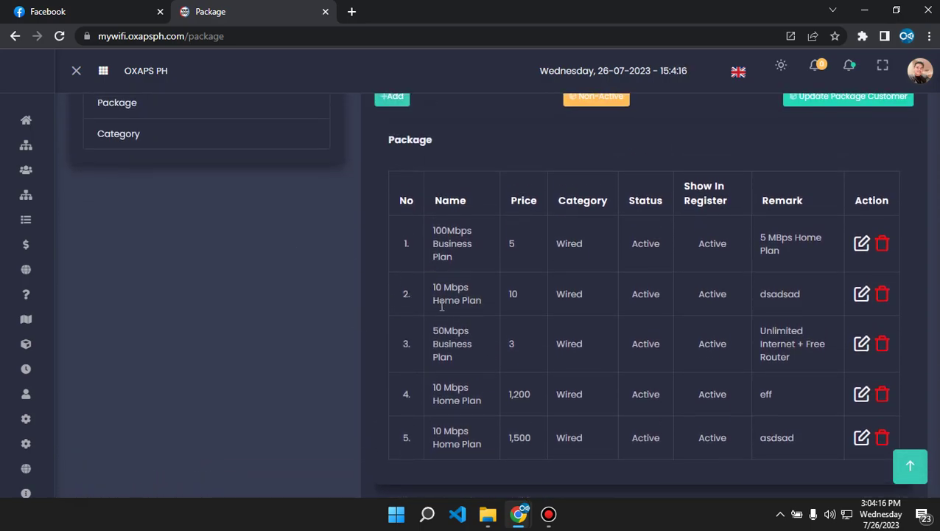
scroll(466, 317, down, 2)
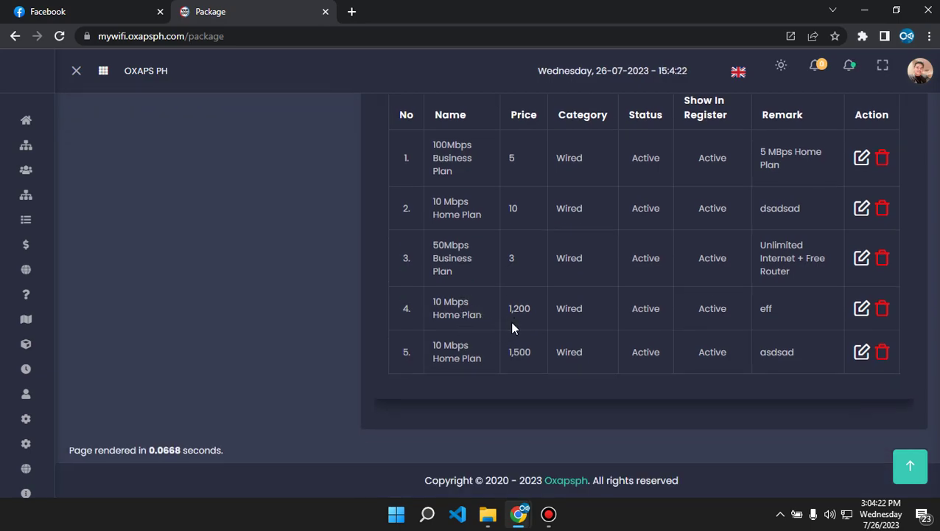
drag(470, 314, 434, 302)
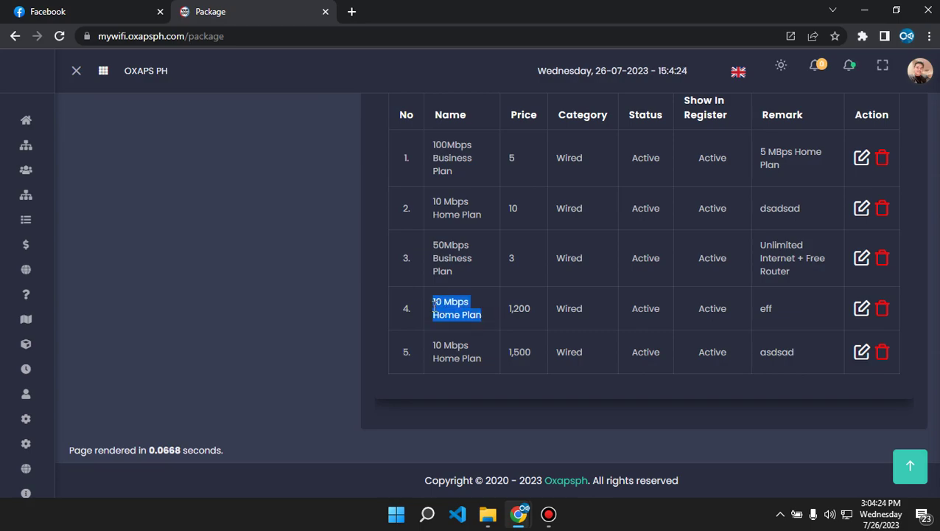
click(474, 307)
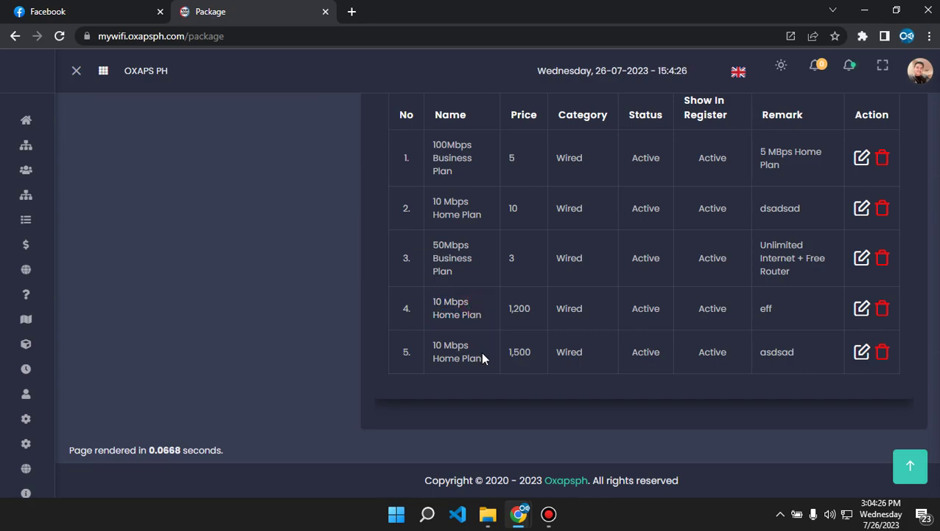
drag(483, 357, 436, 347)
drag(532, 352, 508, 346)
drag(483, 314, 425, 303)
drag(532, 316, 459, 348)
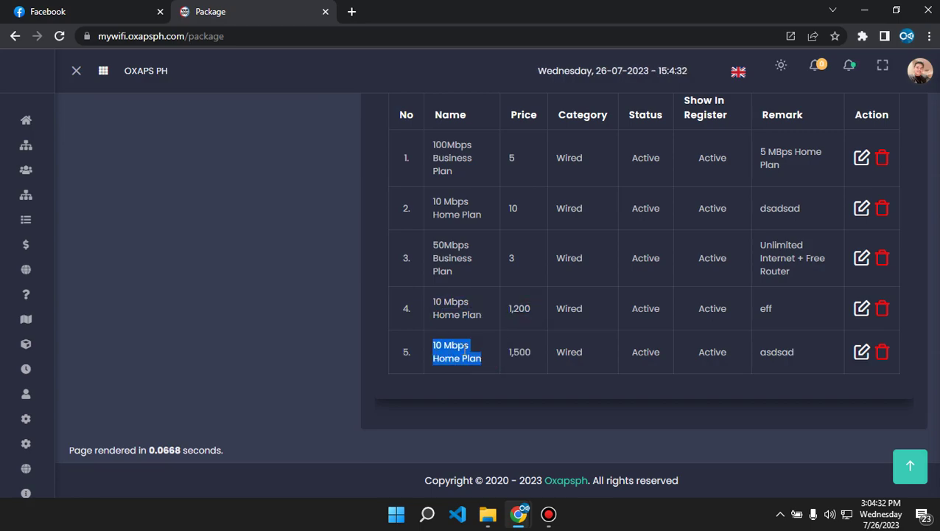
drag(537, 353, 508, 352)
click(532, 357)
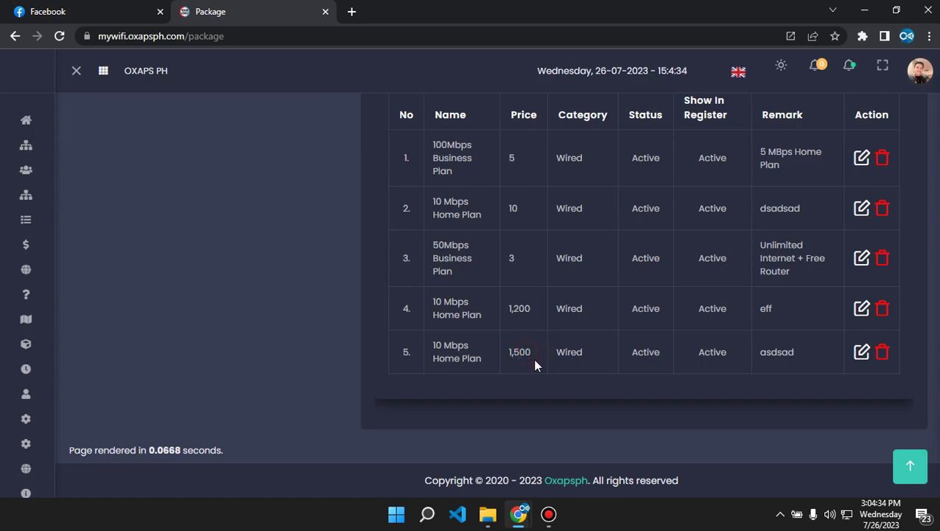
scroll(532, 358, up, 1)
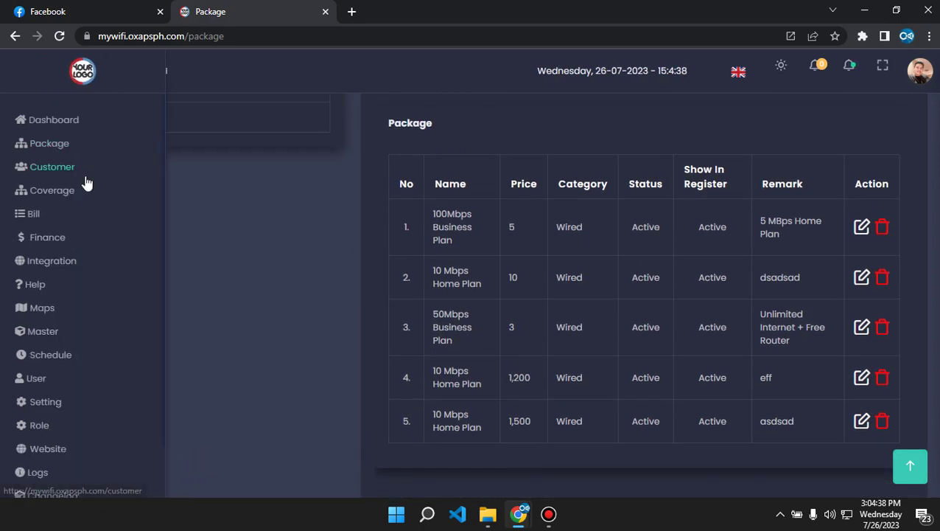
Step: Open the coverage area list and examine the names of the existing coverage areas
click(41, 192)
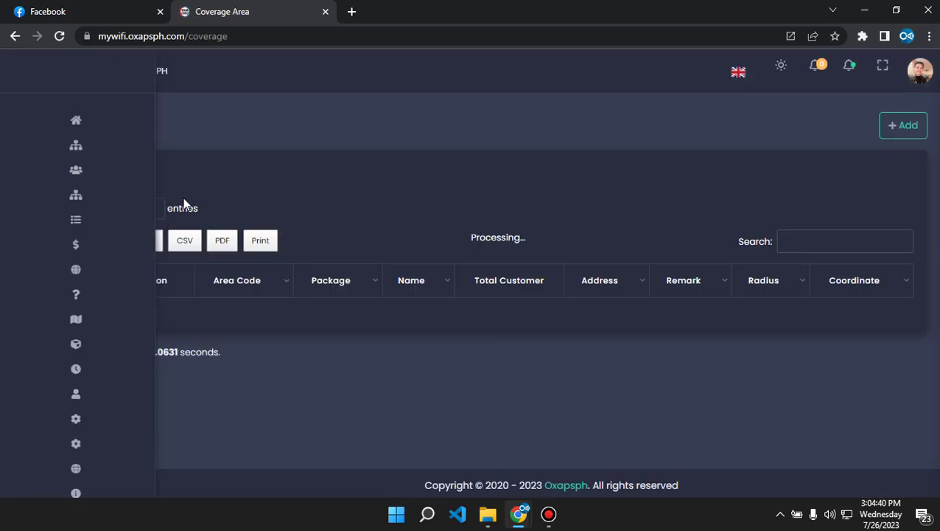
scroll(442, 335, down, 2)
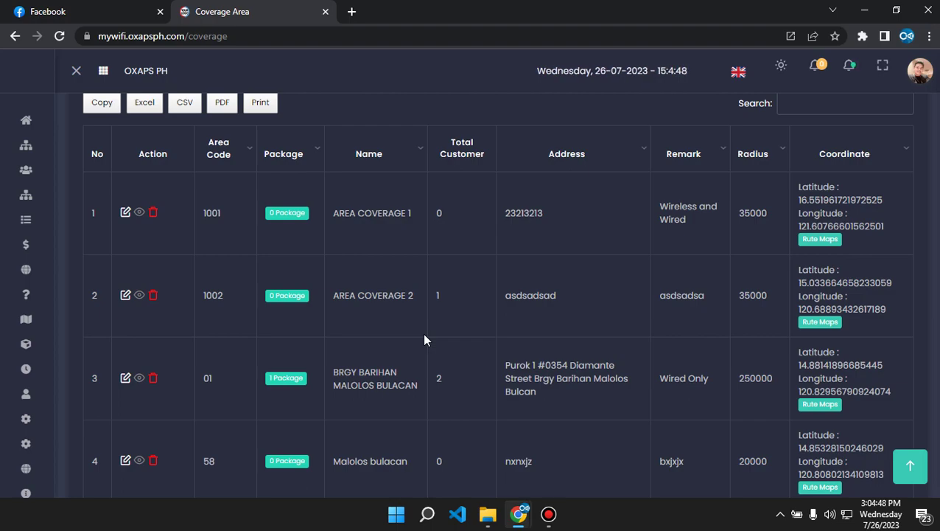
drag(419, 385, 340, 371)
click(388, 357)
drag(333, 212, 414, 196)
drag(414, 298, 333, 301)
click(360, 229)
drag(333, 212, 415, 205)
click(380, 252)
drag(336, 293, 415, 288)
click(398, 275)
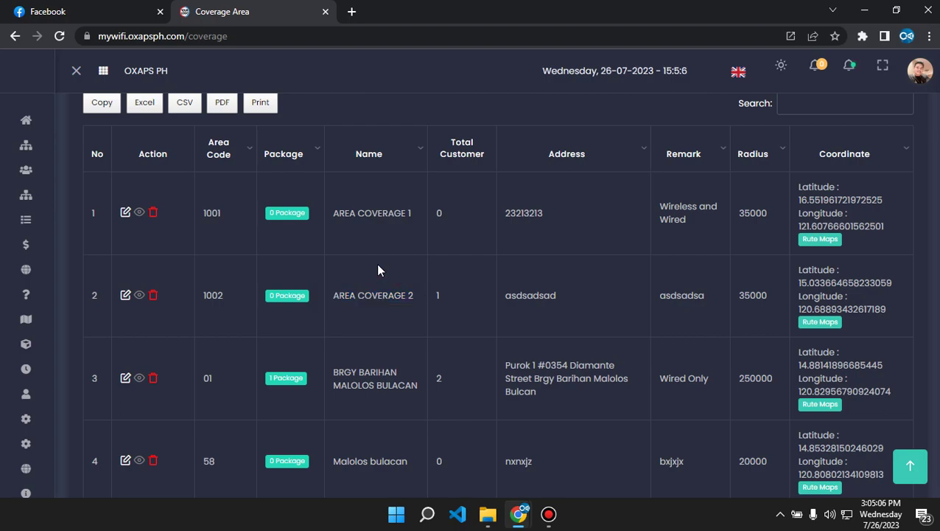
Step: Rename the AREA COVERAGE 1 entry as MALOLOS BULACAN and save it
click(125, 212)
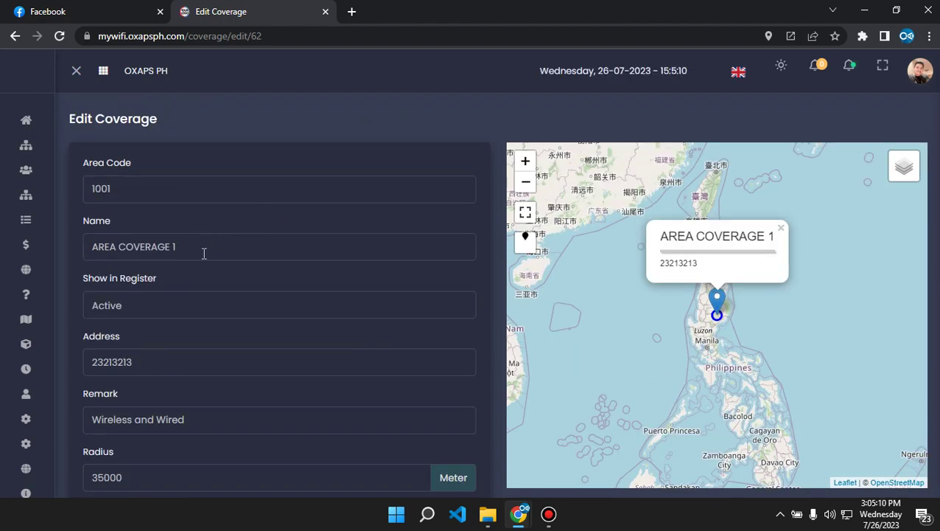
triple_click(208, 249)
mouse_move(31, 255)
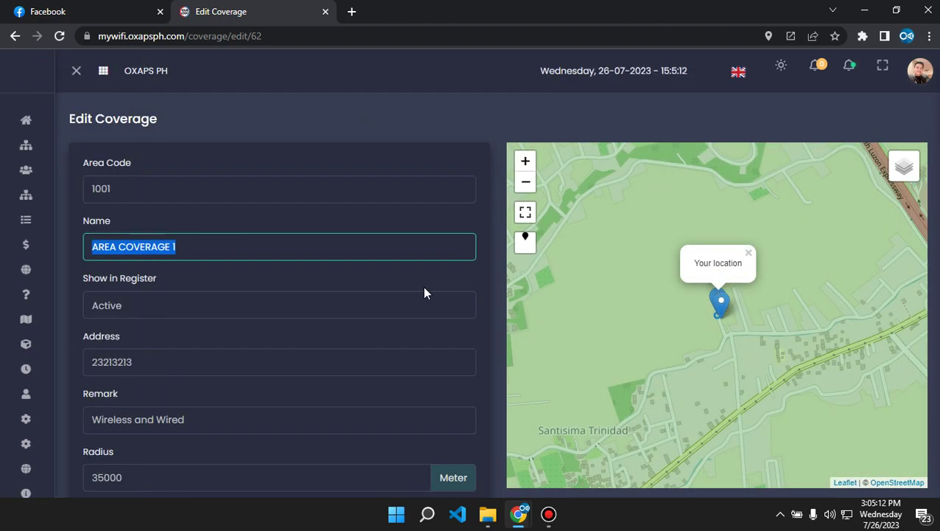
text(MALOLOS BULACAN)
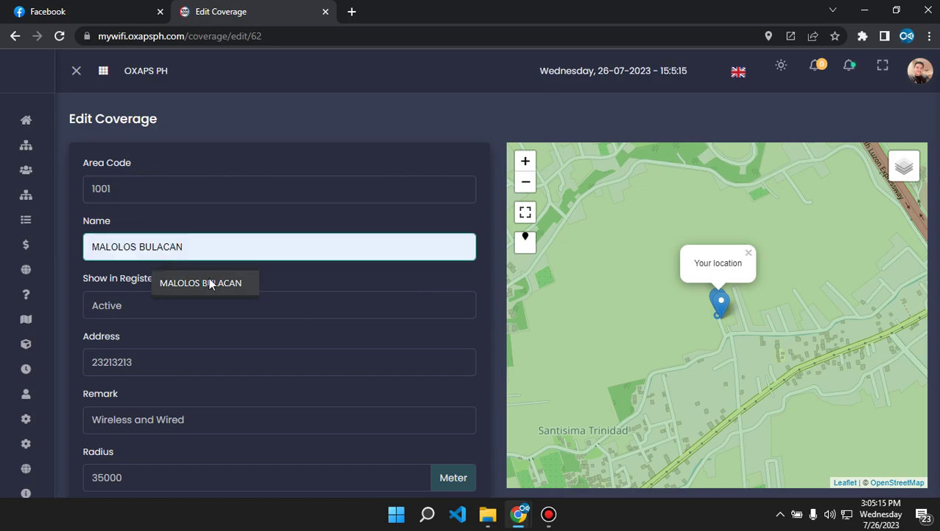
click(203, 283)
scroll(273, 304, down, 3)
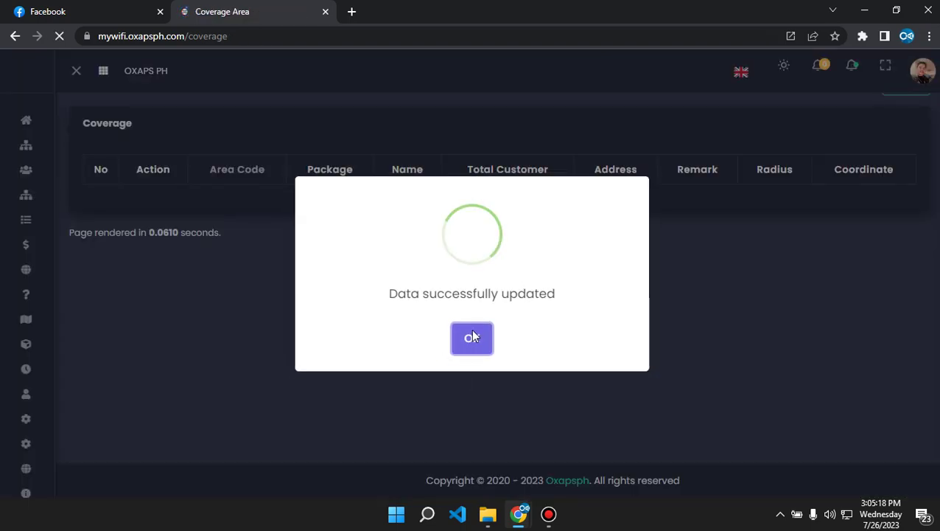
click(477, 341)
Step: Rename the AREA COVERAGE 2 entry as PLARIDEL BULACAN and save it
scroll(324, 339, down, 1)
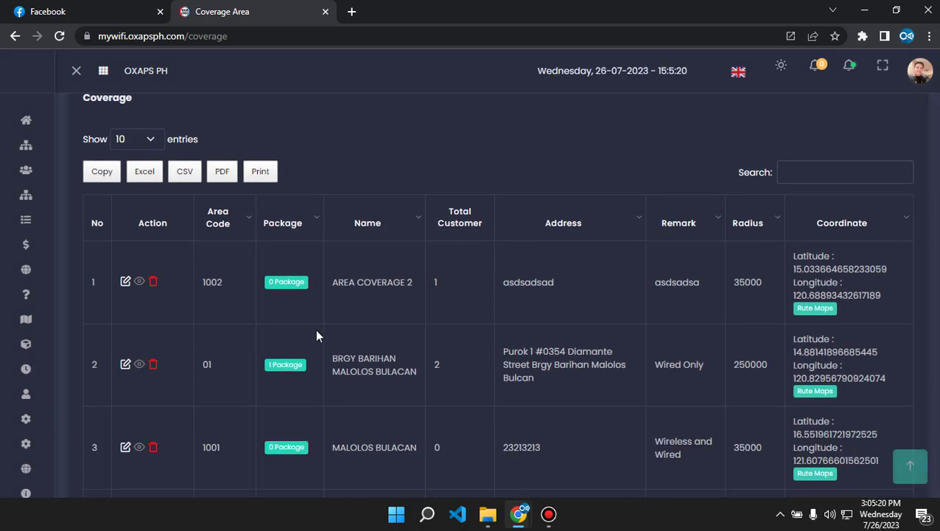
click(125, 282)
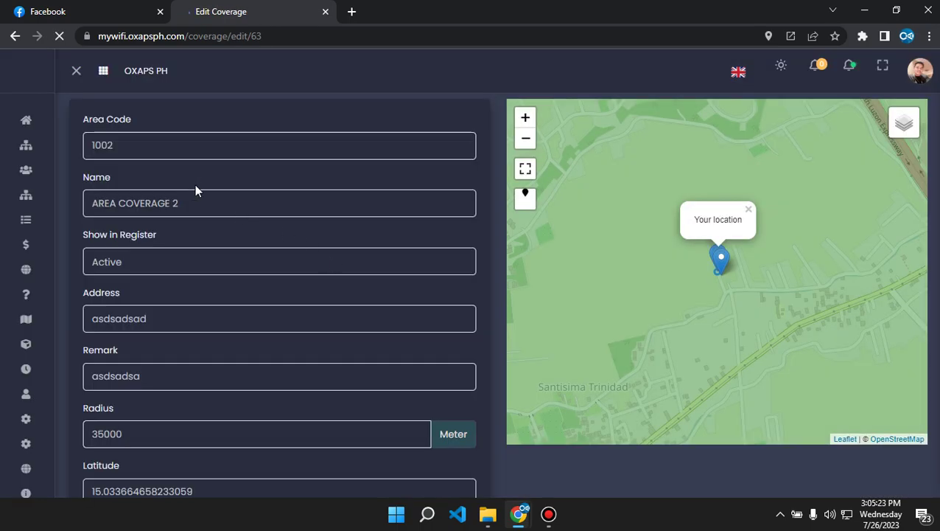
drag(210, 246, 76, 230)
text(PLARIDEL)
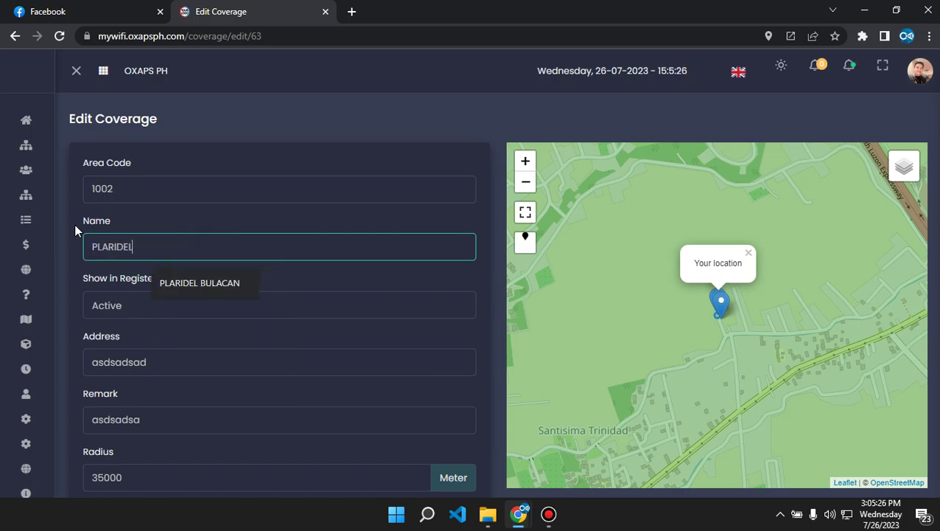
click(196, 283)
scroll(455, 344, down, 4)
click(441, 378)
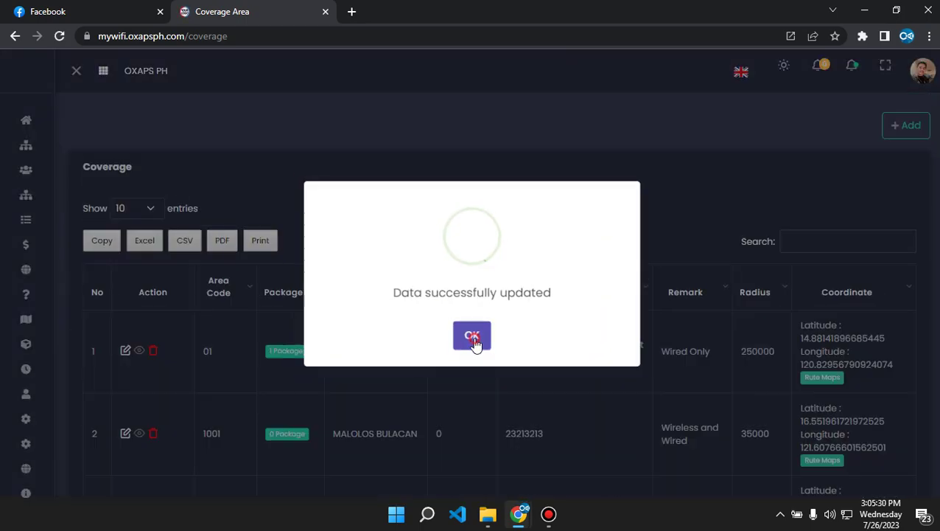
click(474, 341)
Step: Add the 10 Mbps Home Plan - 1200 package to the MALOLOS BULACAN coverage with area code 1001
scroll(442, 369, down, 3)
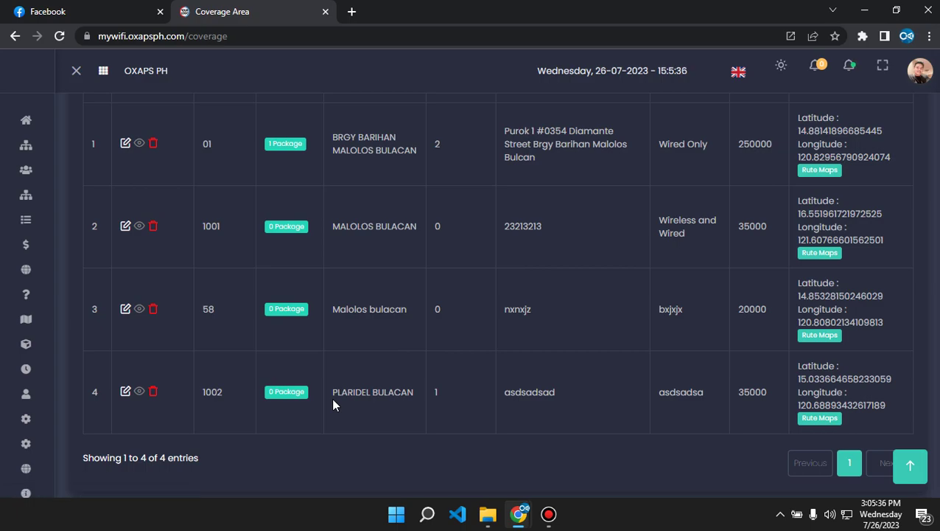
click(289, 224)
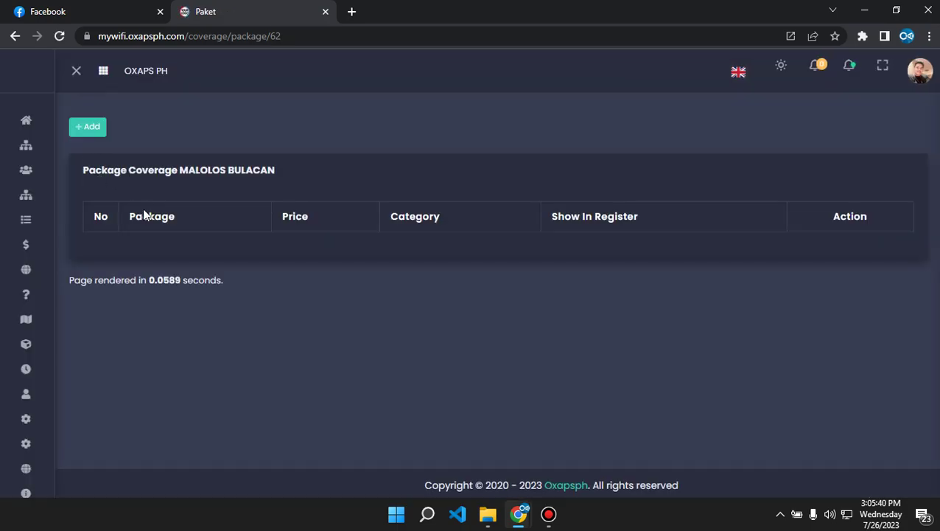
click(90, 128)
click(348, 168)
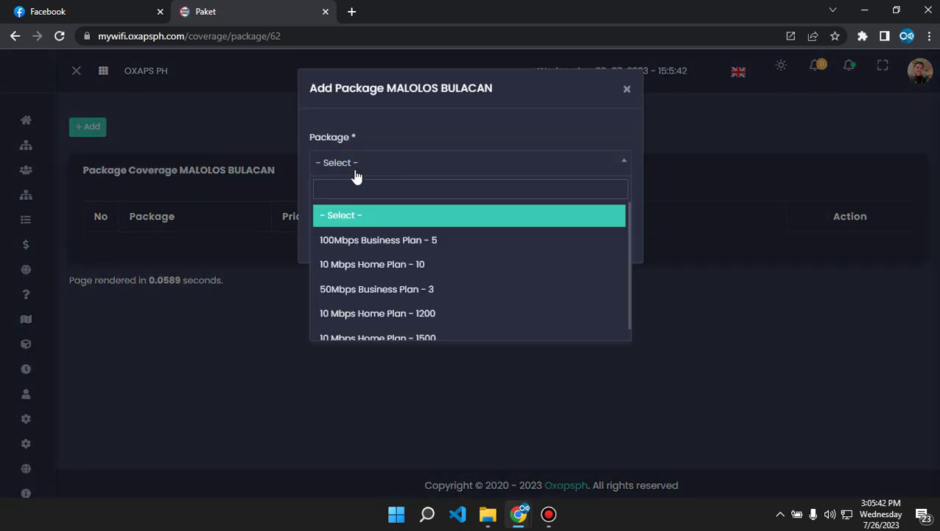
click(432, 311)
click(594, 215)
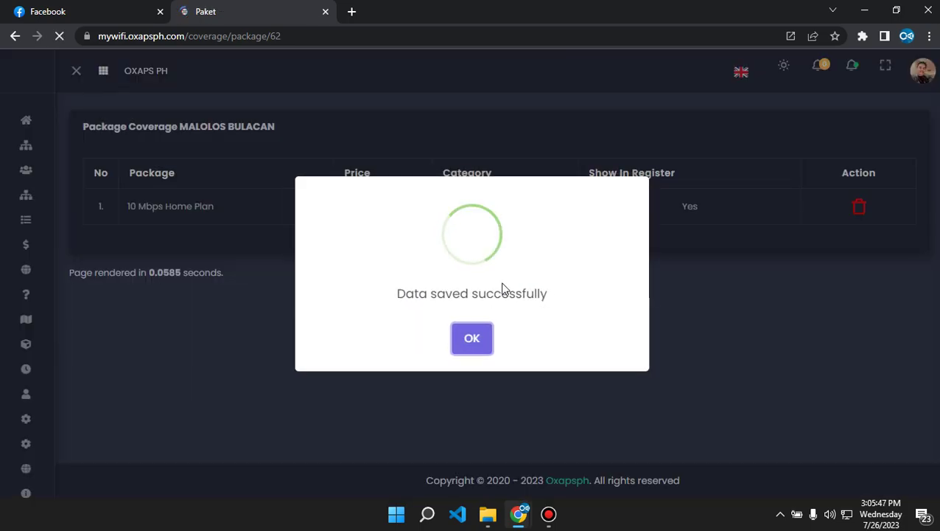
click(473, 339)
Step: Return to the coverage list and add the 10 Mbps Home Plan - 1500 package to PLARIDEL BULACAN
click(63, 193)
scroll(303, 315, down, 5)
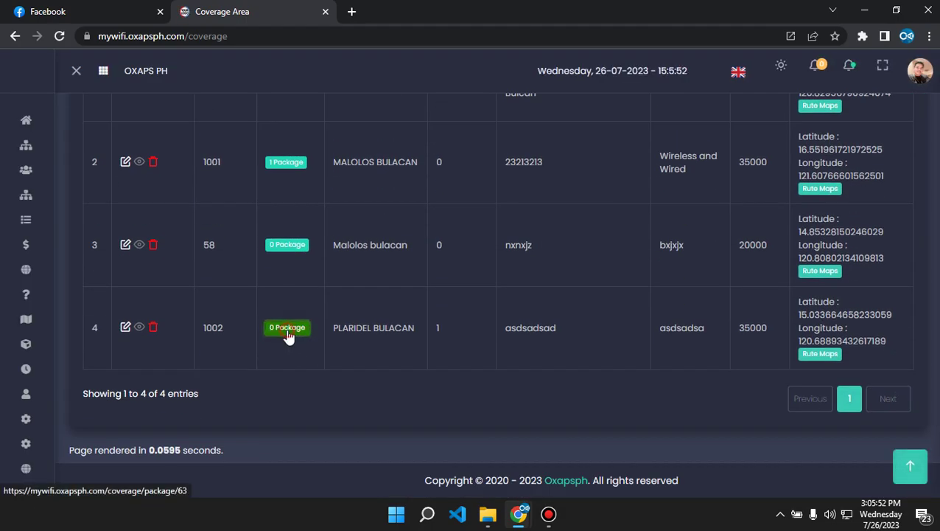
click(288, 333)
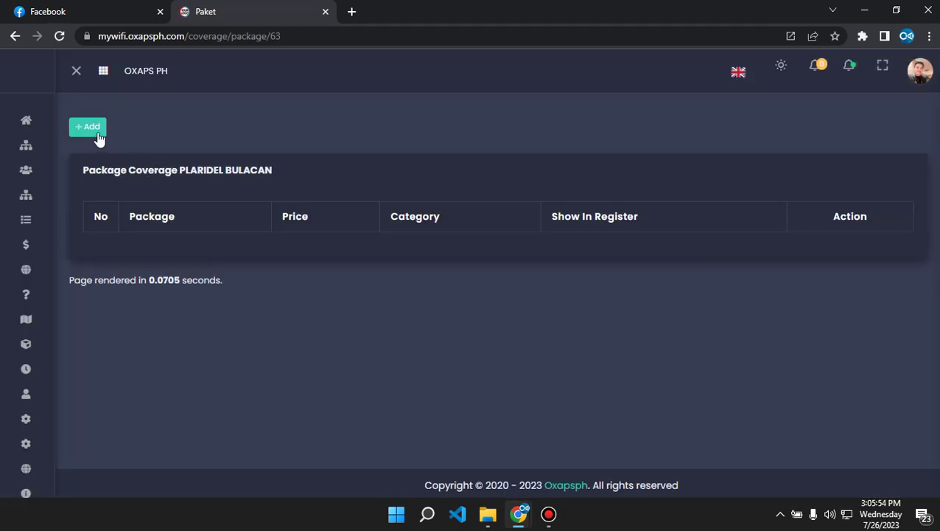
click(98, 136)
click(369, 169)
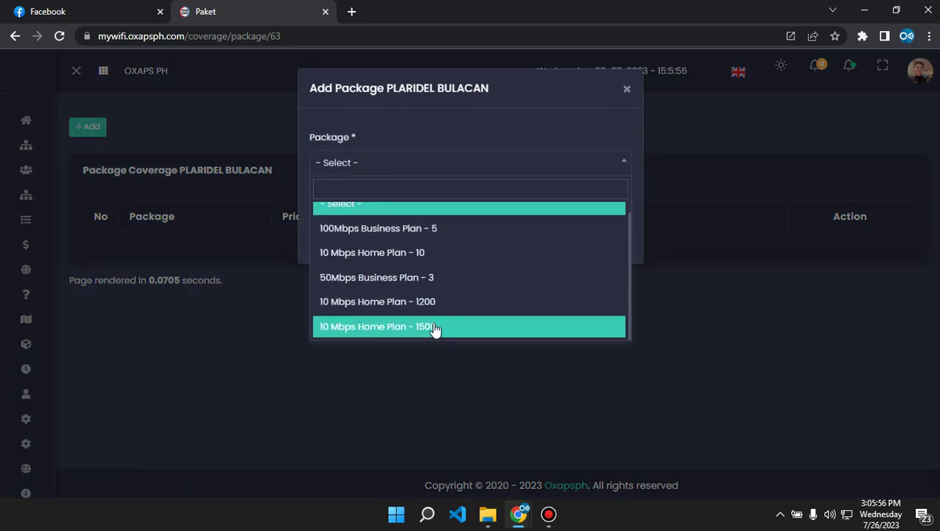
click(413, 327)
click(603, 216)
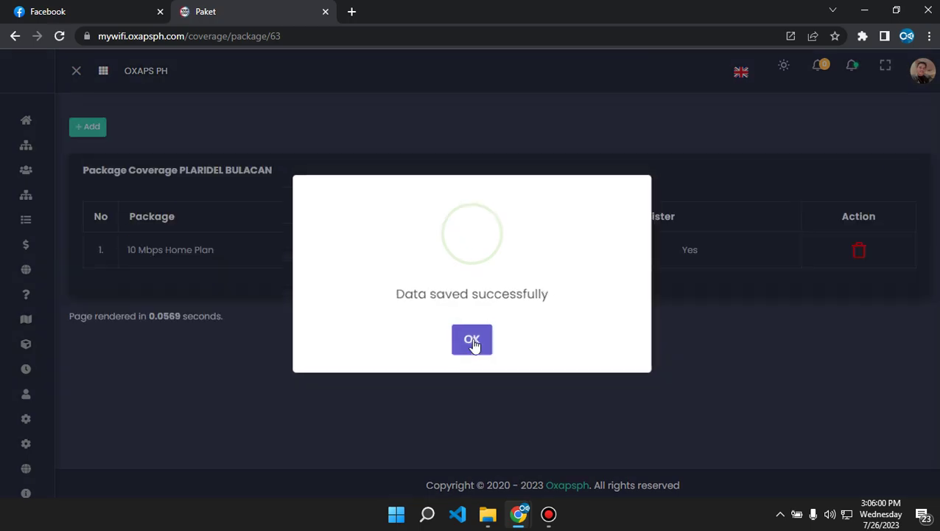
click(472, 342)
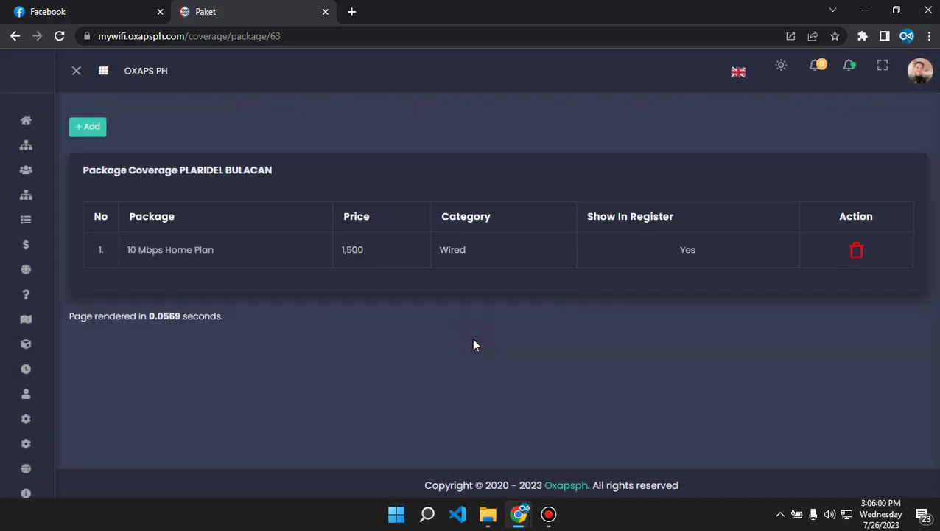
Step: Open the mywifi.oxapsph.com/auth login page in a new Incognito window and shrink it to a floating window
click(929, 36)
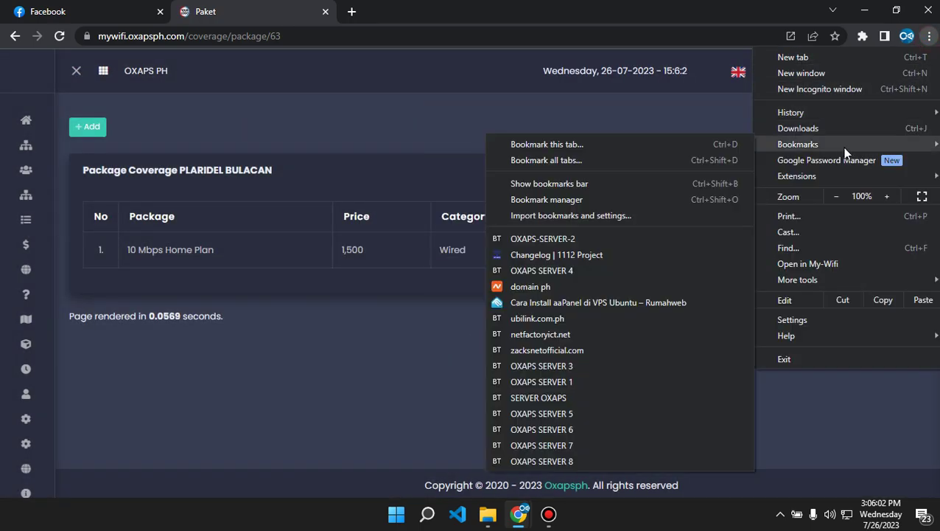
click(812, 89)
text(my)
key(Return)
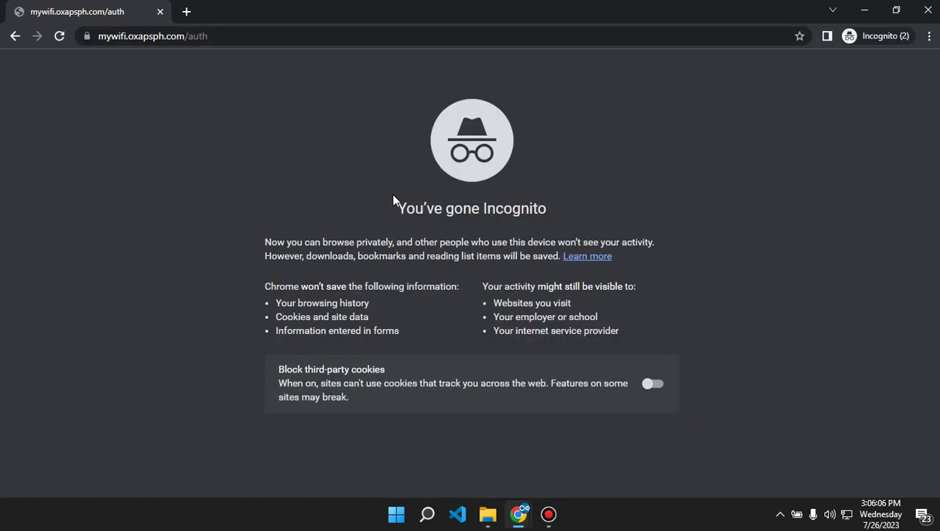
click(894, 11)
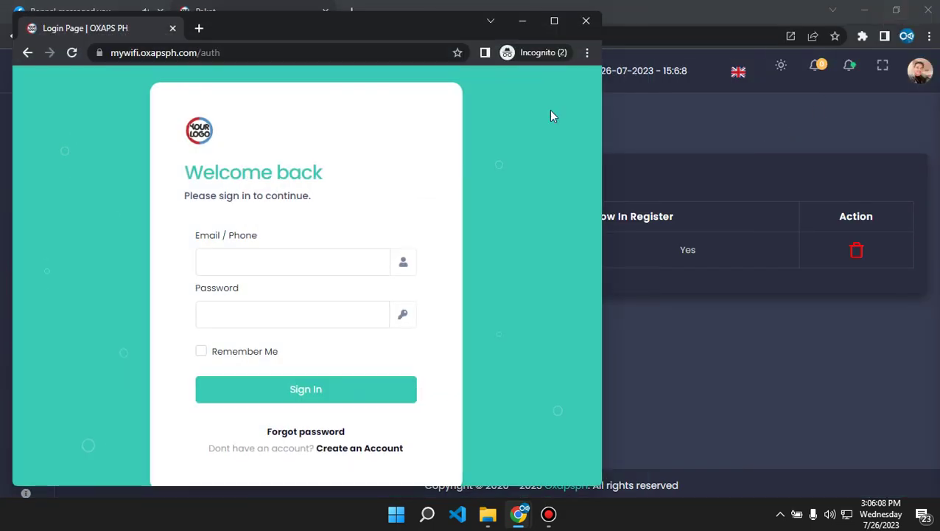
drag(358, 33, 451, 21)
Step: Open the new account registration form, maximize its window and bring the Coverage and Package fields into view
scroll(458, 426, down, 1)
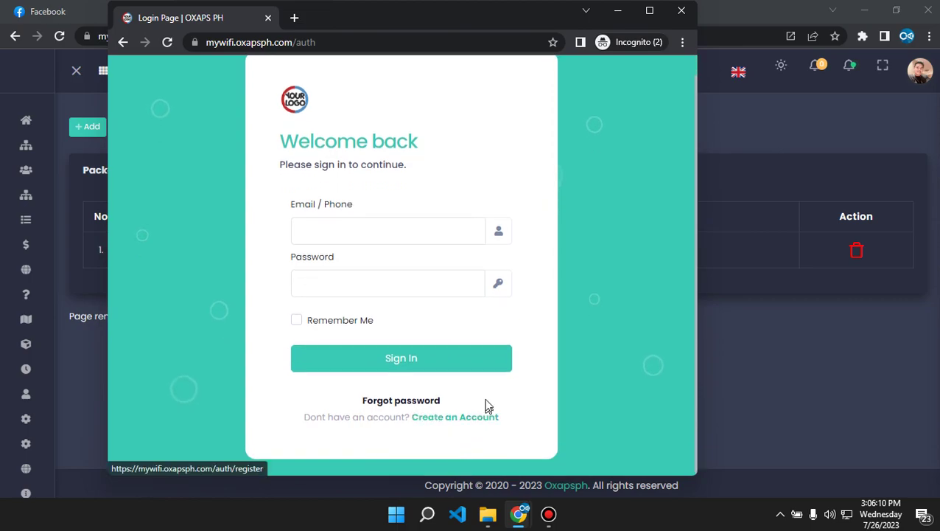
click(473, 419)
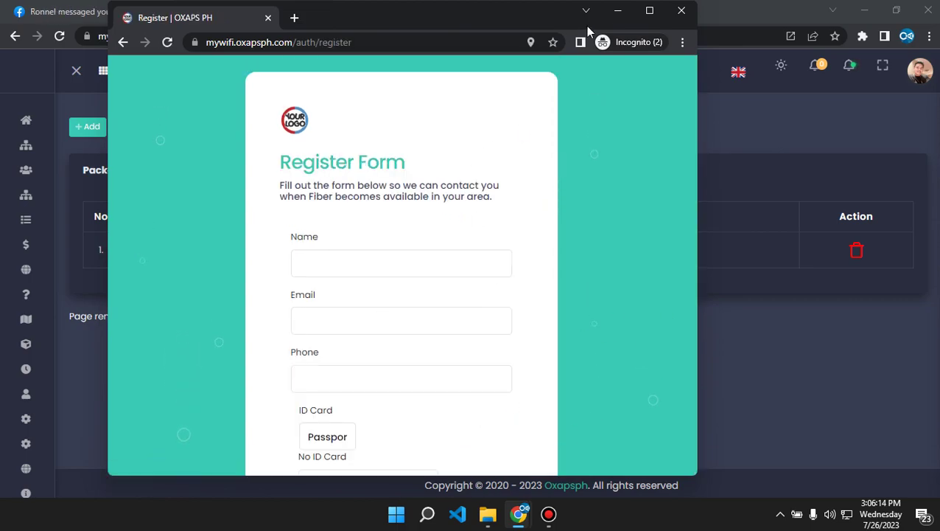
click(650, 12)
scroll(422, 225, down, 4)
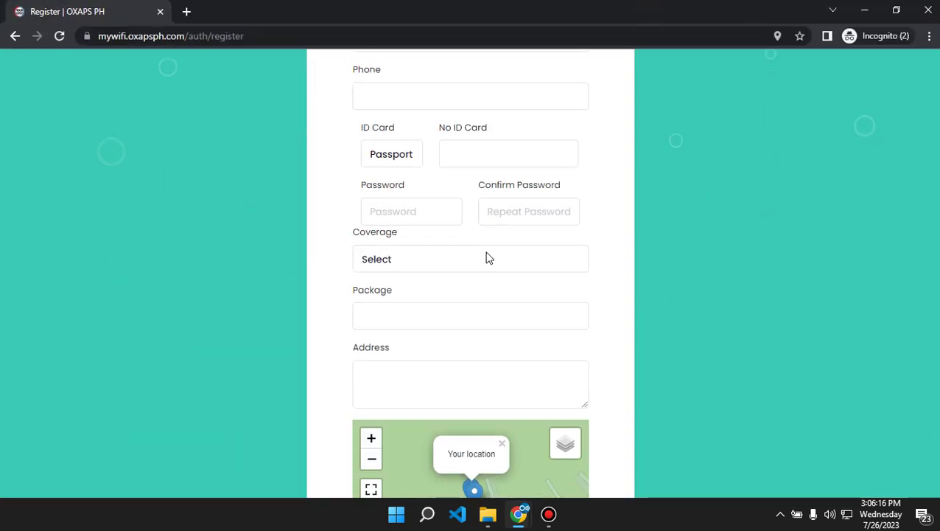
Step: Set the registration form's coverage to MALOLOS BULACAN and check which packages it offers
click(402, 267)
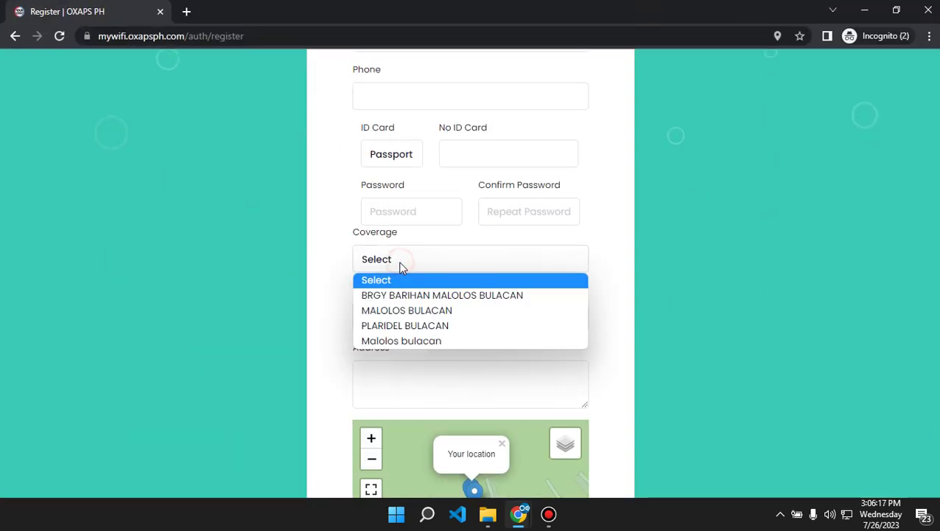
click(401, 310)
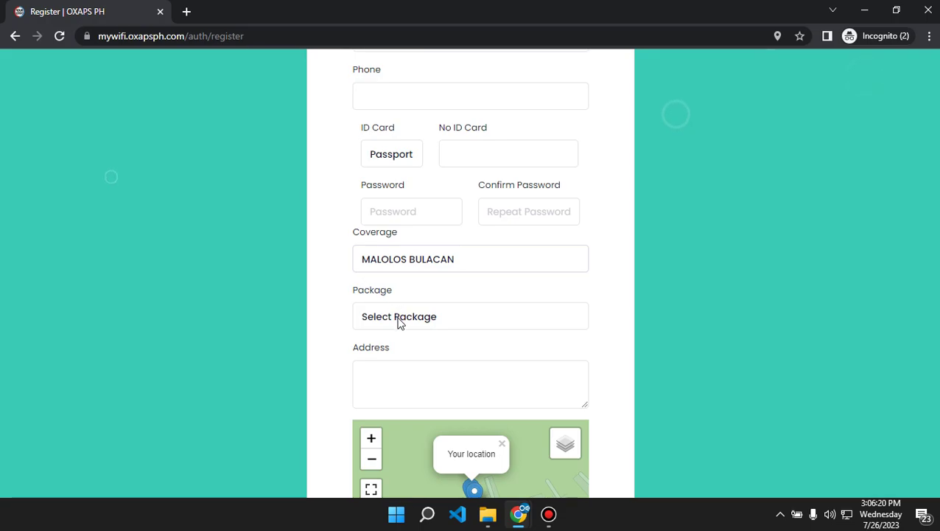
click(399, 324)
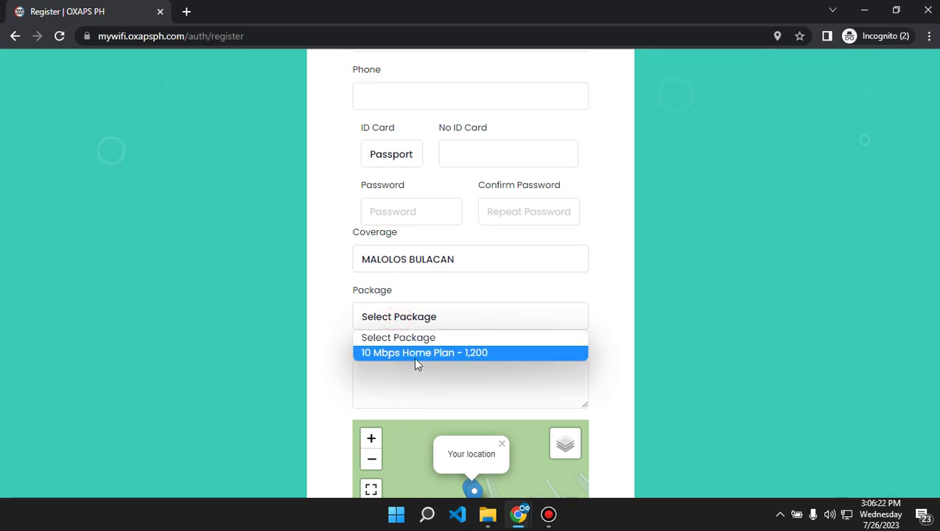
Step: Change the coverage to PLARIDEL BULACAN, check its packages and select 10 Mbps Home Plan - 1,500
click(415, 263)
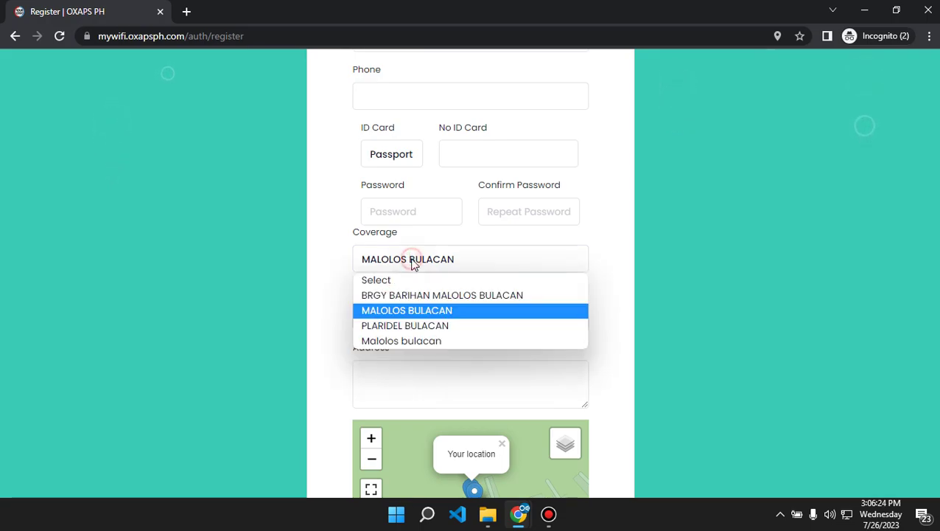
click(376, 329)
click(451, 320)
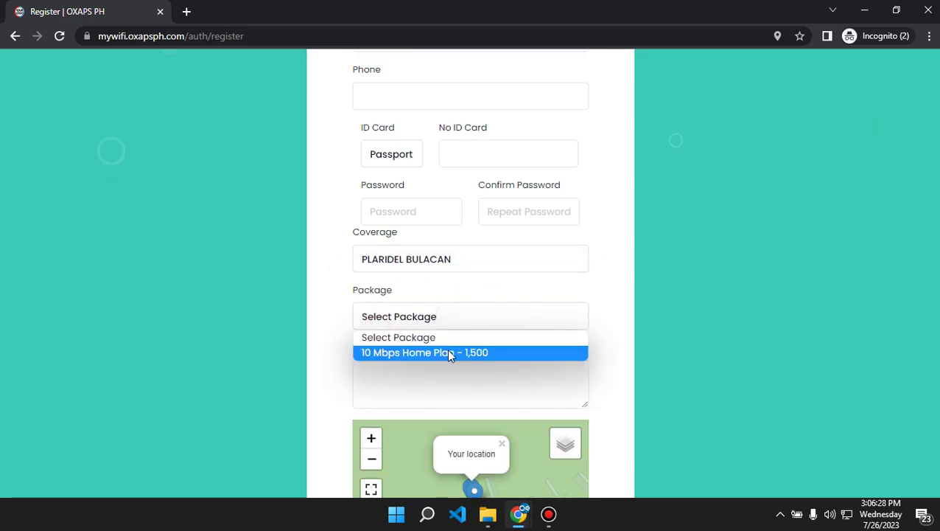
click(449, 353)
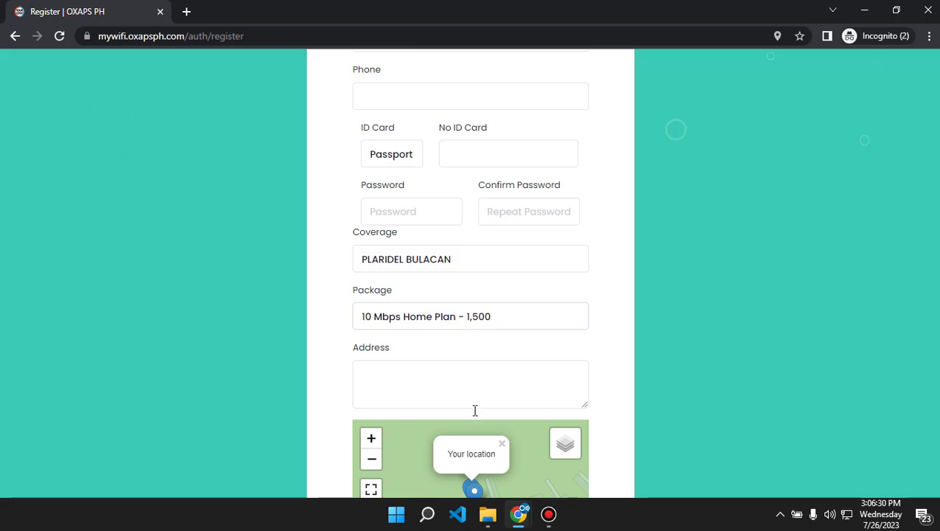
Step: Return to the admin window and add the 50Mbps Business Plan - 3 package to the PLARIDEL BULACAN coverage
mouse_move(519, 514)
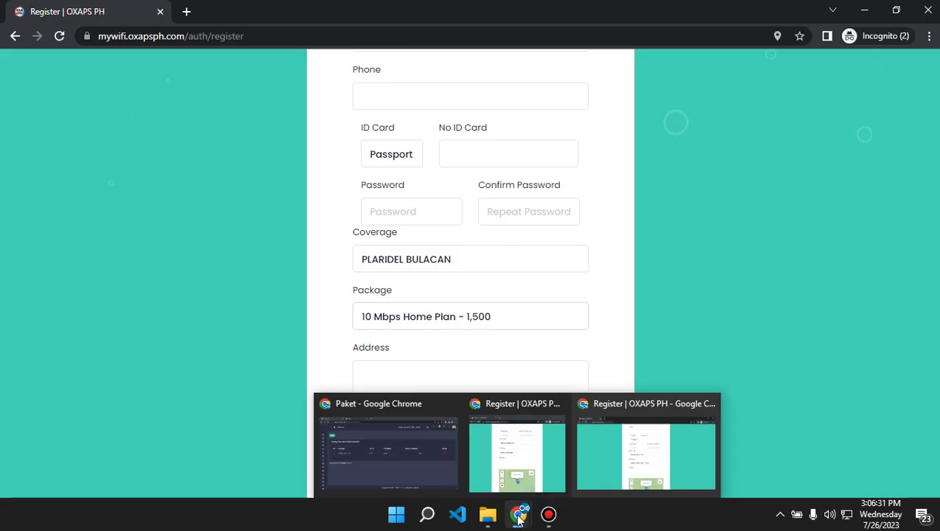
click(424, 481)
click(89, 126)
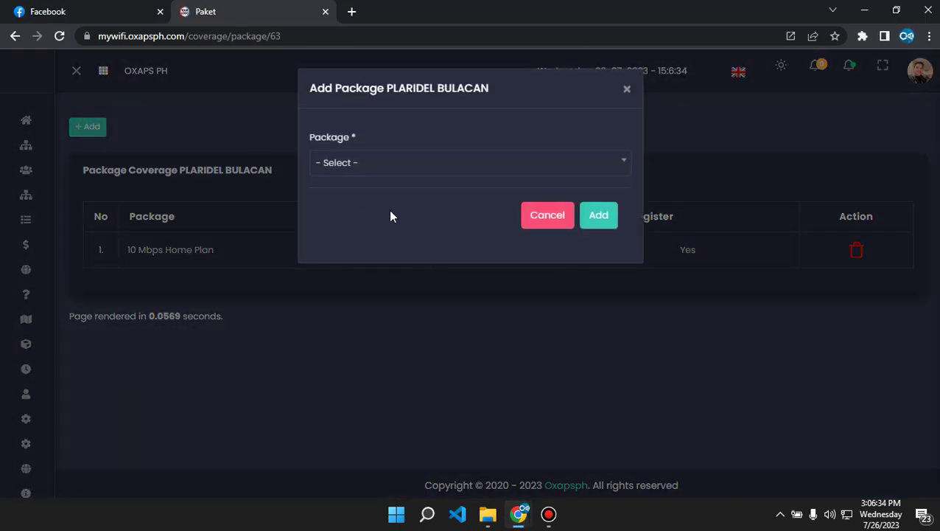
click(377, 171)
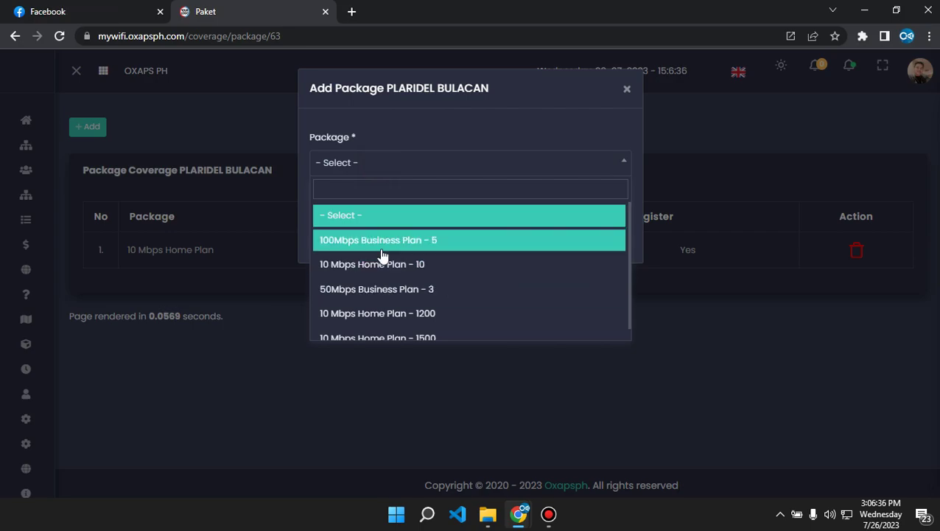
click(356, 292)
click(591, 228)
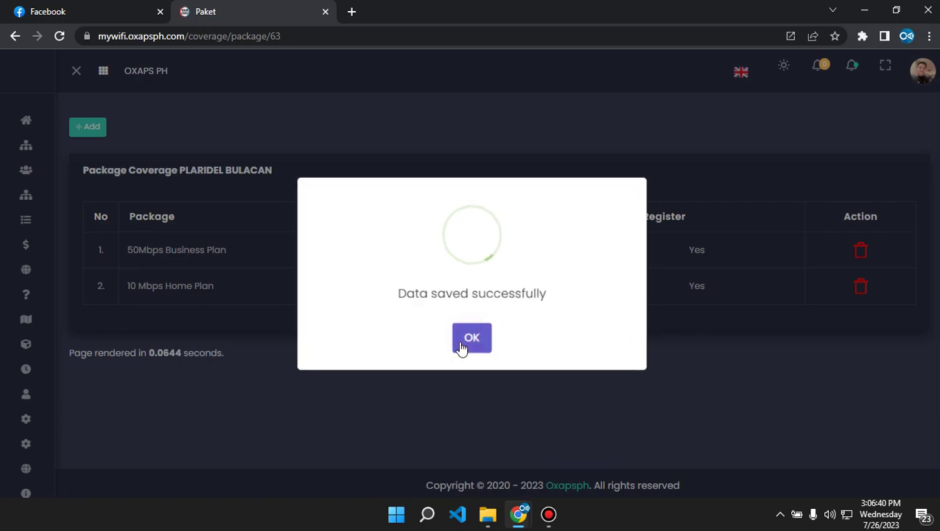
click(462, 344)
Step: Close the extra registration window and switch to the remaining registration form
mouse_move(519, 514)
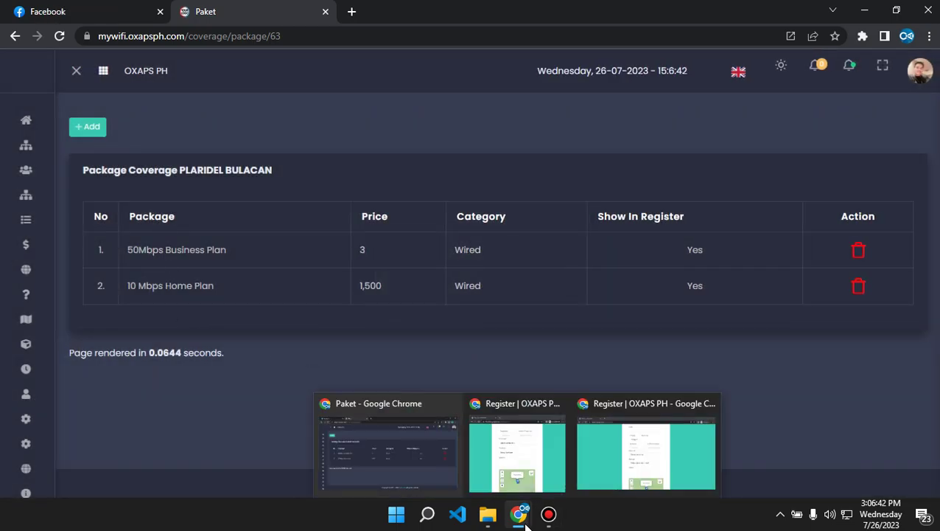
click(560, 404)
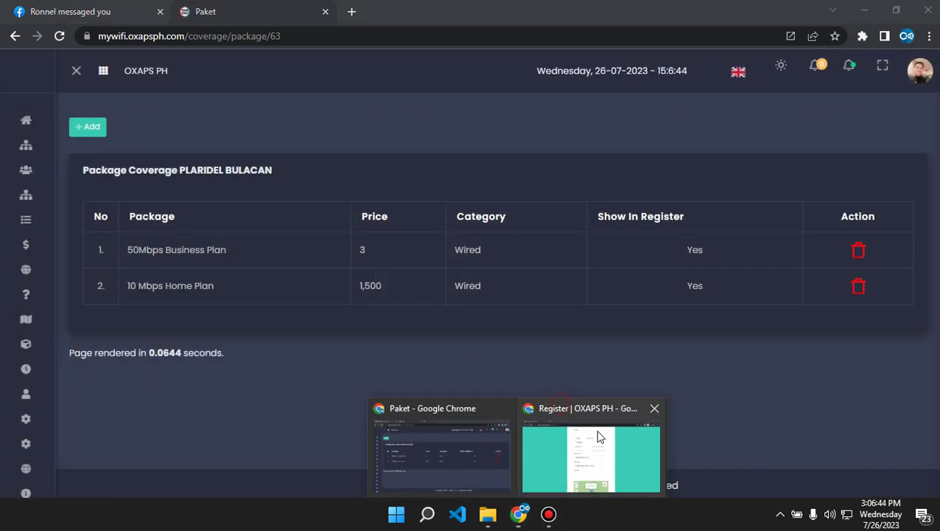
click(598, 435)
Step: Refresh the package choices by switching the coverage to MALOLOS BULACAN and back to PLARIDEL BULACAN, and check the packages offered
click(430, 263)
click(398, 311)
click(432, 266)
click(396, 325)
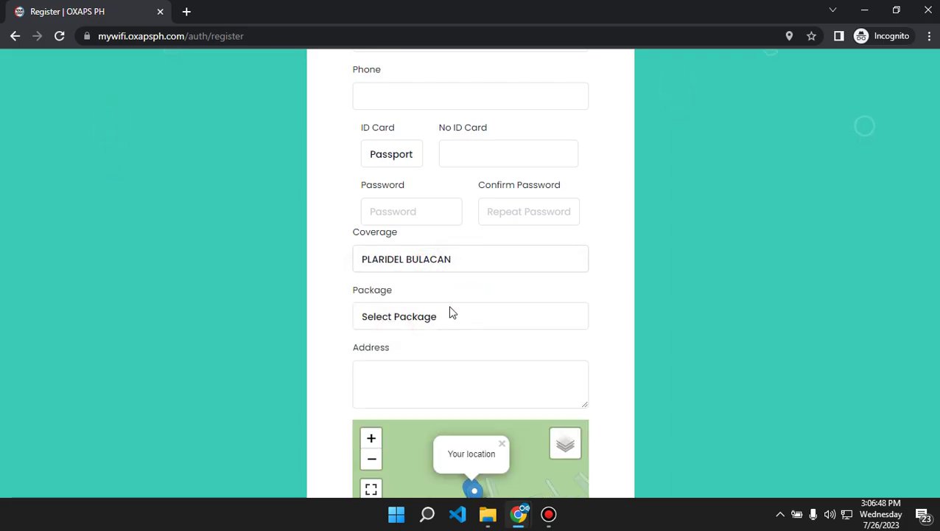
click(385, 319)
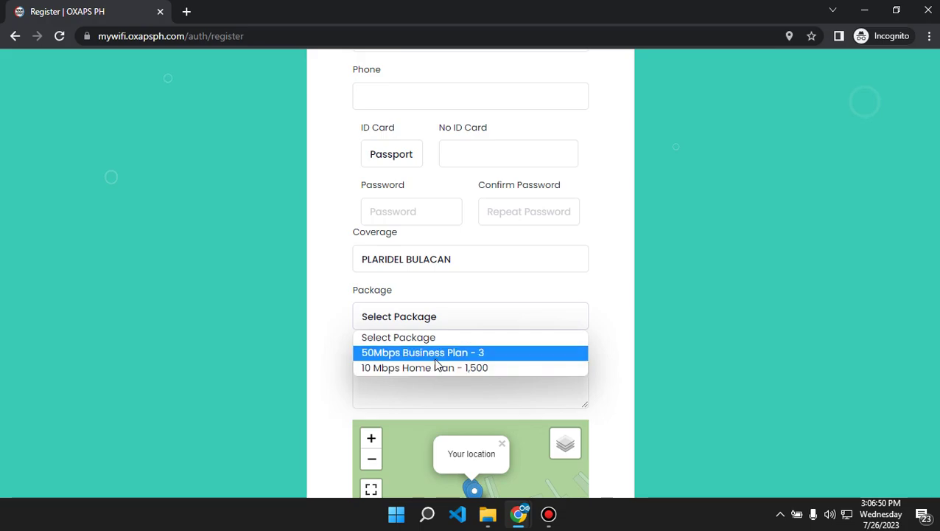
click(424, 316)
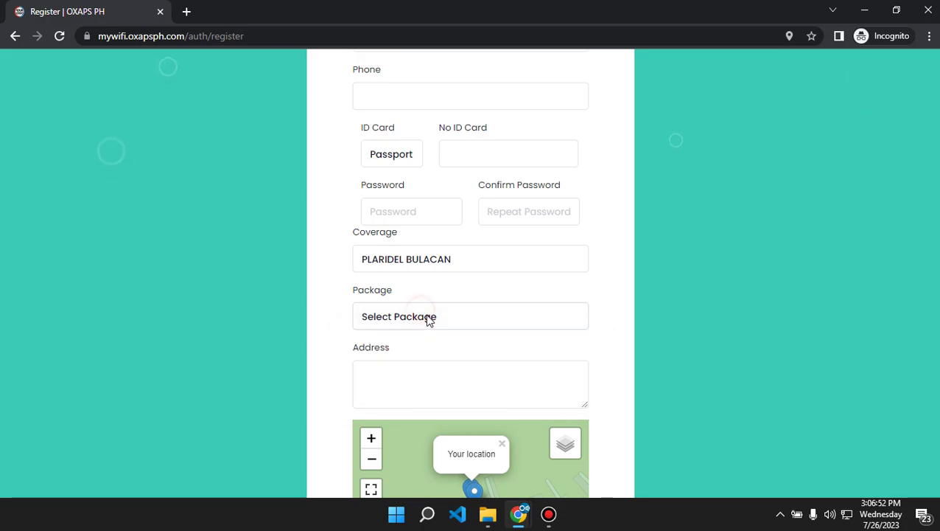